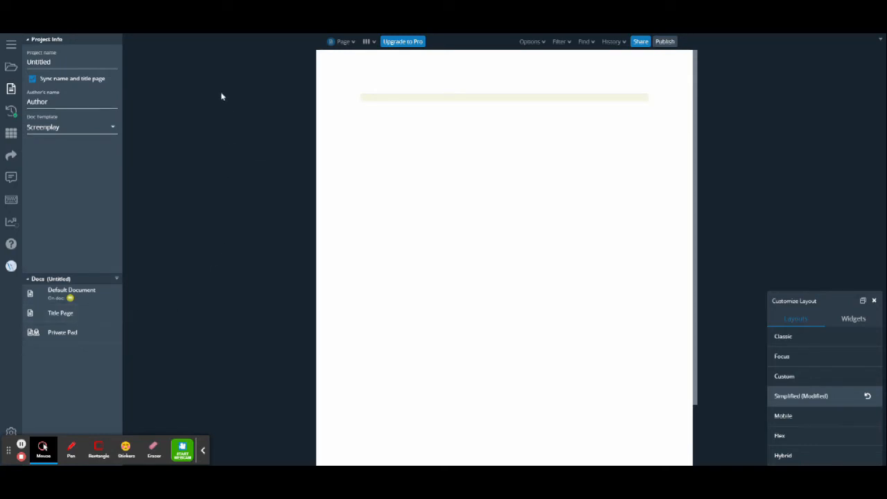
# Name the project "Project" and set the author's name to "My Name".
pyautogui.click(58, 62)
pyautogui.doubleClick(39, 61)
pyautogui.write('Project')
pyautogui.doubleClick(54, 102)
pyautogui.write('My Name')
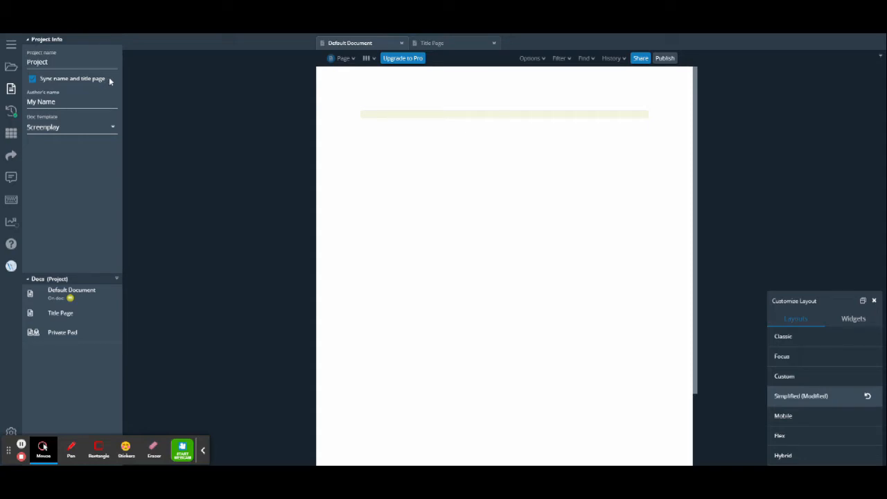
# Open the Title Page document to check its title and author lines, and return to Default Document.
pyautogui.click(114, 313)
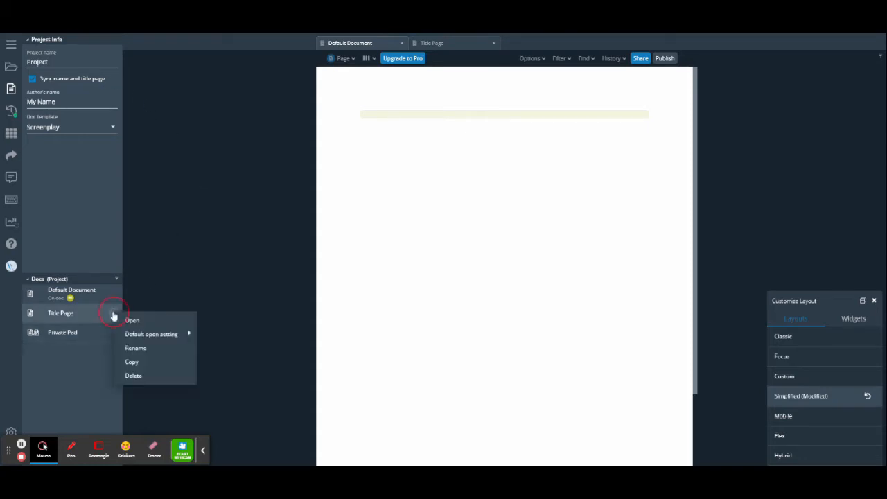
pyautogui.click(150, 324)
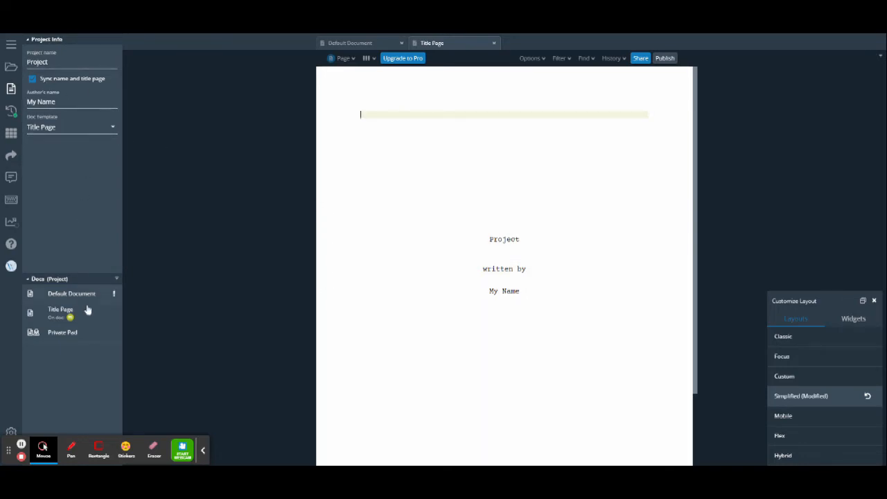
pyautogui.click(114, 295)
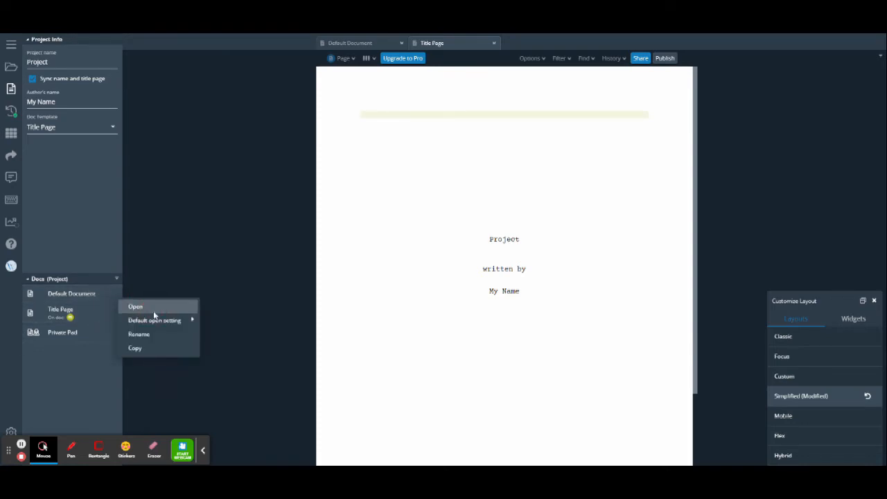
pyautogui.click(154, 310)
# Review the document templates available for Default Document, keeping the Screenplay template.
pyautogui.click(111, 131)
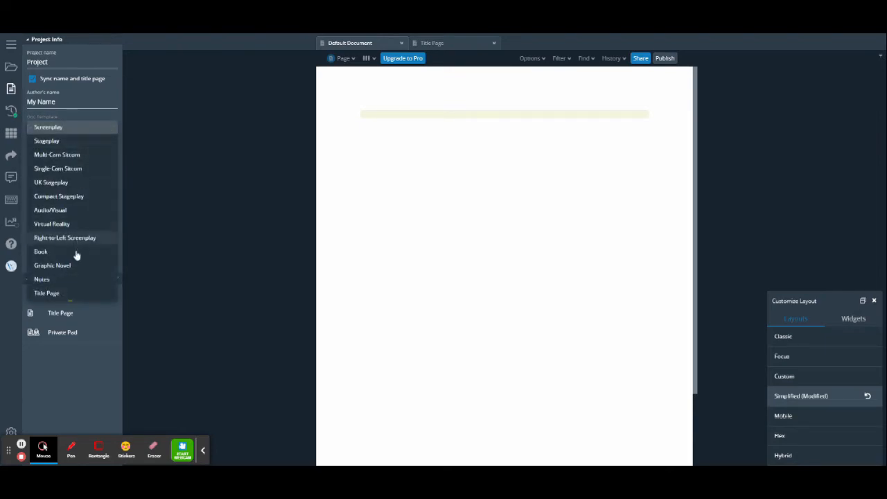
pyautogui.click(70, 349)
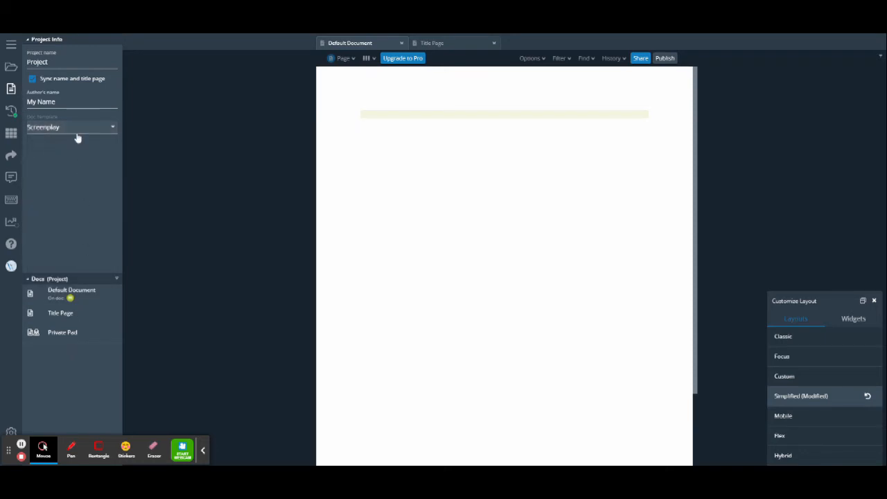
# Start the script with a New Act line reading "ACT ONE", followed by the transition "FADE IN:".
pyautogui.click(11, 202)
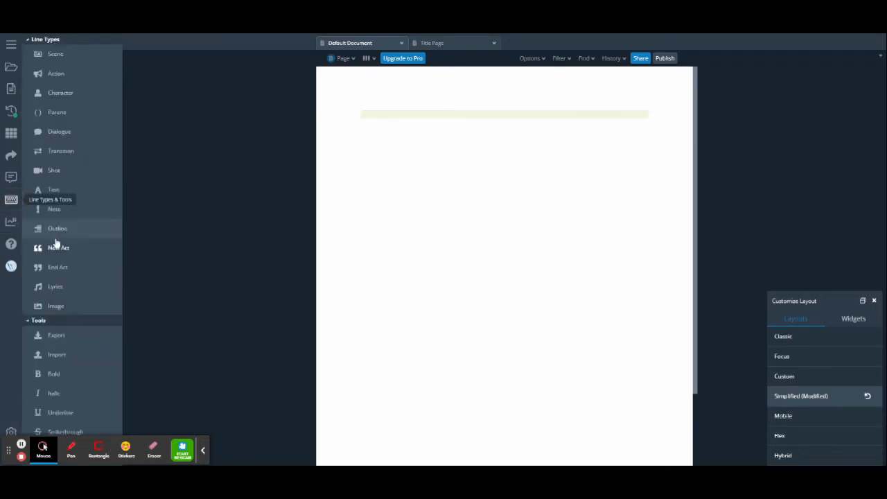
pyautogui.click(82, 111)
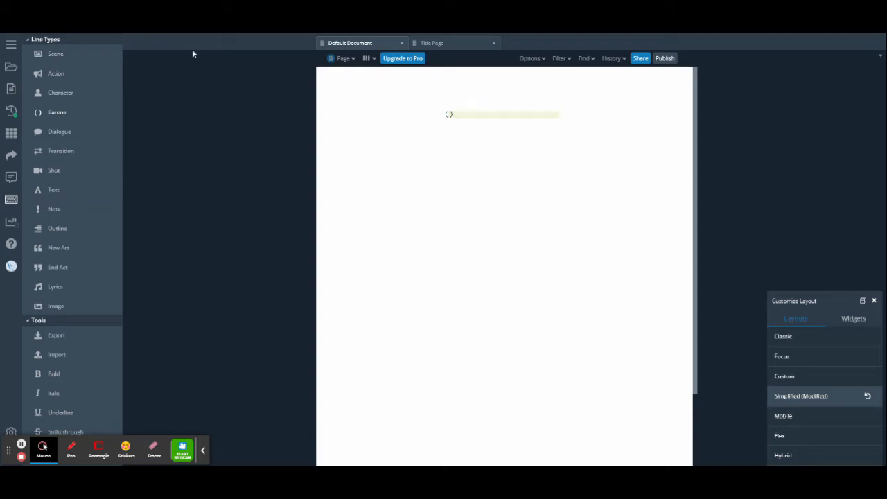
pyautogui.click(68, 55)
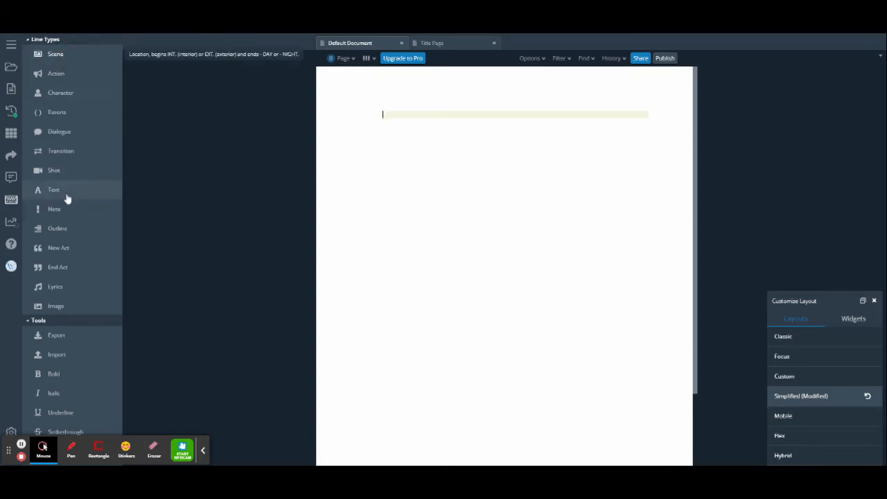
pyautogui.click(70, 253)
pyautogui.write('ACT ONE')
pyautogui.press('Return')
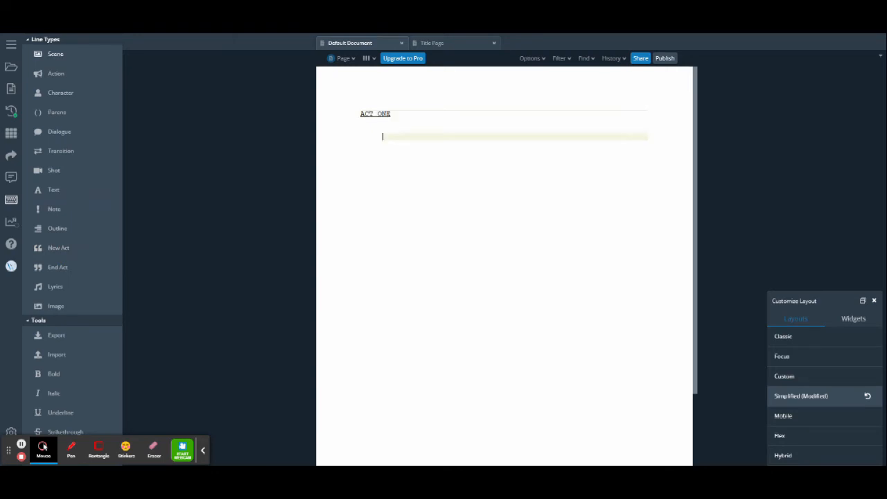
pyautogui.write('FADE IN:')
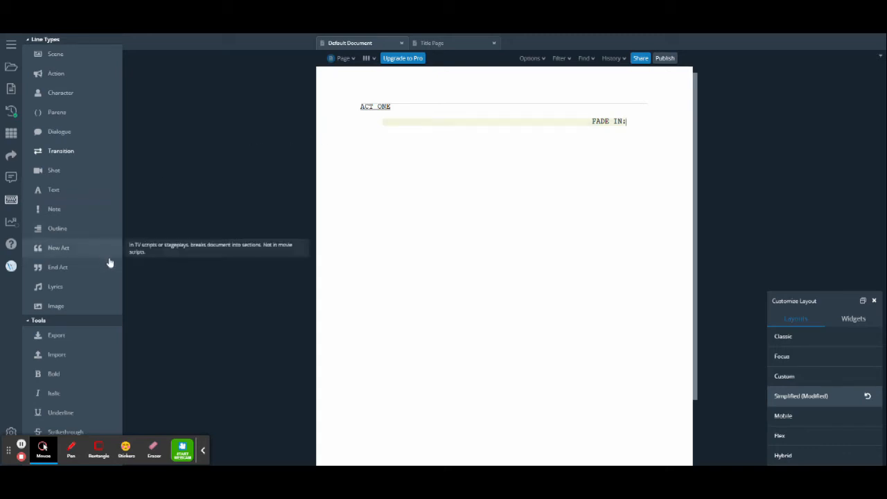
# Try other line types such as Dialogue, Note and Parens on the "FADE IN:" line, and set it back to Transition.
pyautogui.click(67, 249)
pyautogui.click(58, 231)
pyautogui.click(65, 191)
pyautogui.click(68, 134)
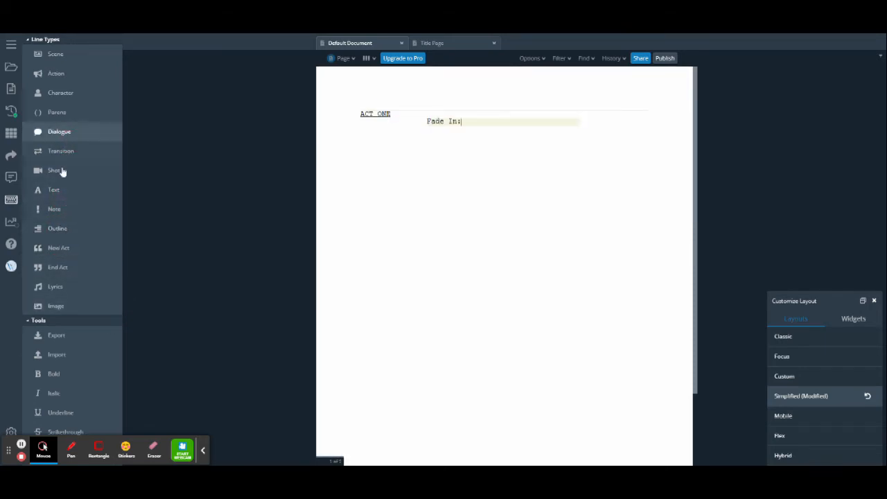
pyautogui.click(62, 174)
pyautogui.click(62, 92)
pyautogui.click(62, 133)
pyautogui.click(62, 212)
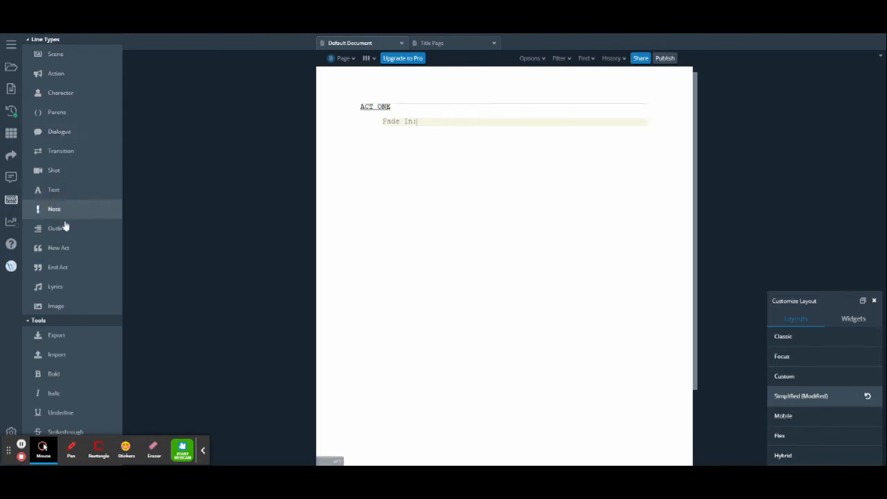
pyautogui.click(72, 249)
pyautogui.click(62, 190)
pyautogui.click(61, 111)
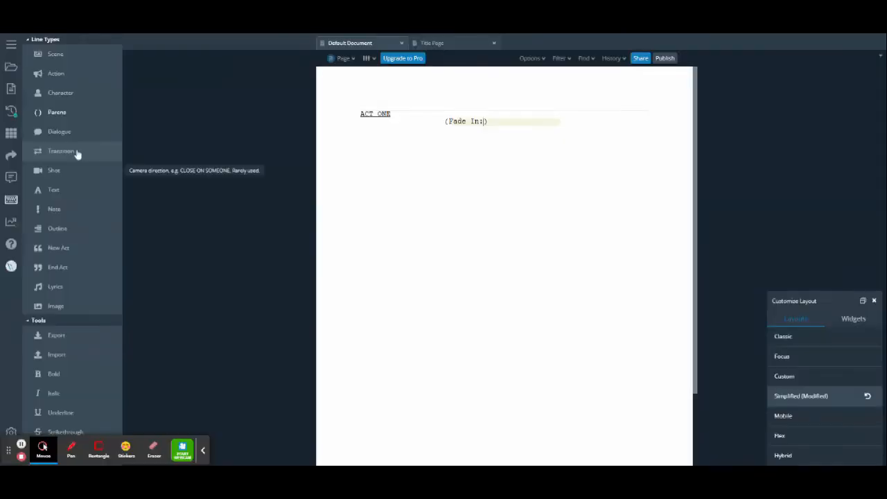
pyautogui.click(78, 153)
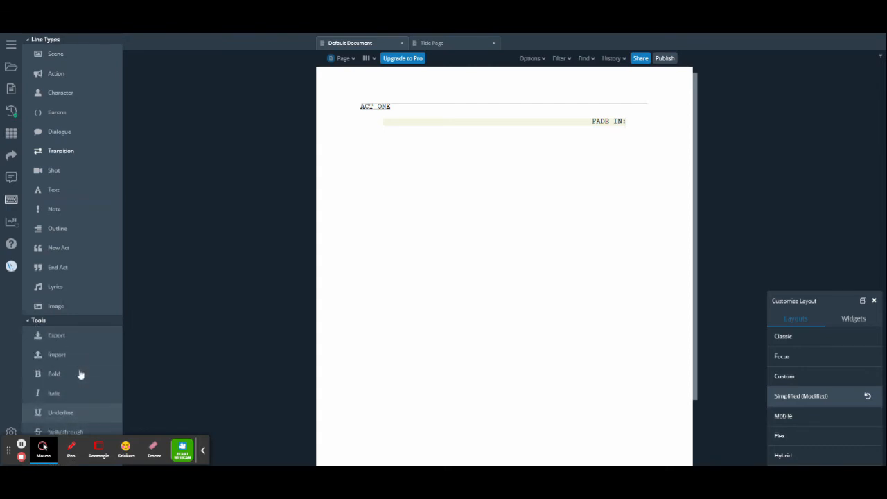
pyautogui.scroll(-3, 85, 357)
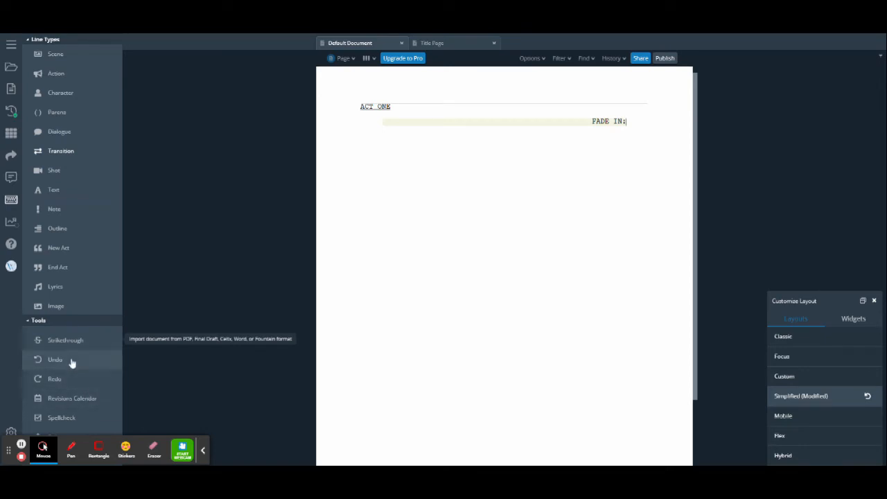
pyautogui.click(202, 451)
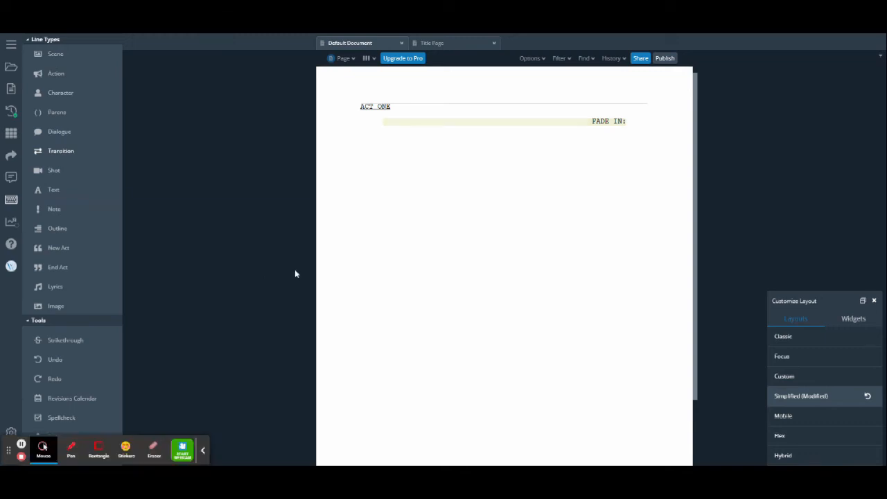
# Add the scene heading "INT. KITCHEN - DAY" below the "FADE IN:" transition.
pyautogui.press('Return')
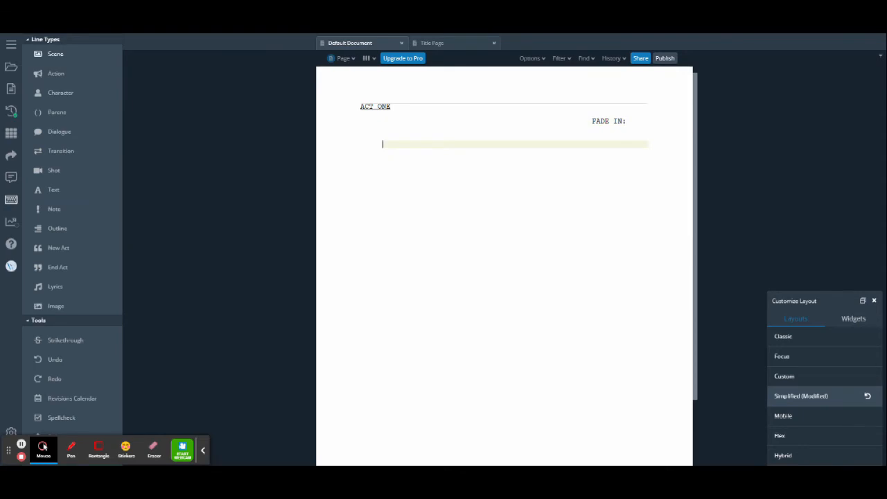
pyautogui.write('INT. KITCHEN - DAY')
pyautogui.press('Return')
# Add an Action line below the scene heading reading "The man cooks an omelet.".
pyautogui.click(82, 72)
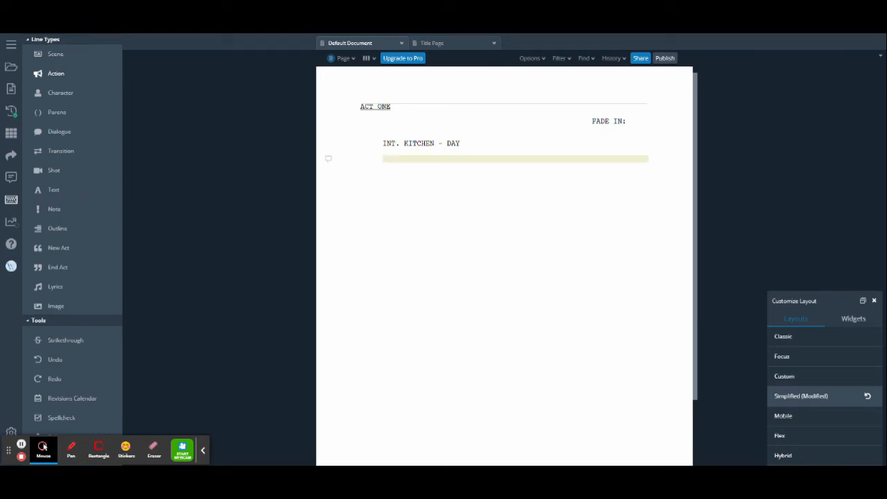
pyautogui.write('The man cooks an omelet.')
pyautogui.press('Return')
# Add the character MAN with the dialogue "Great. I hate eggs.".
pyautogui.press('Tab')
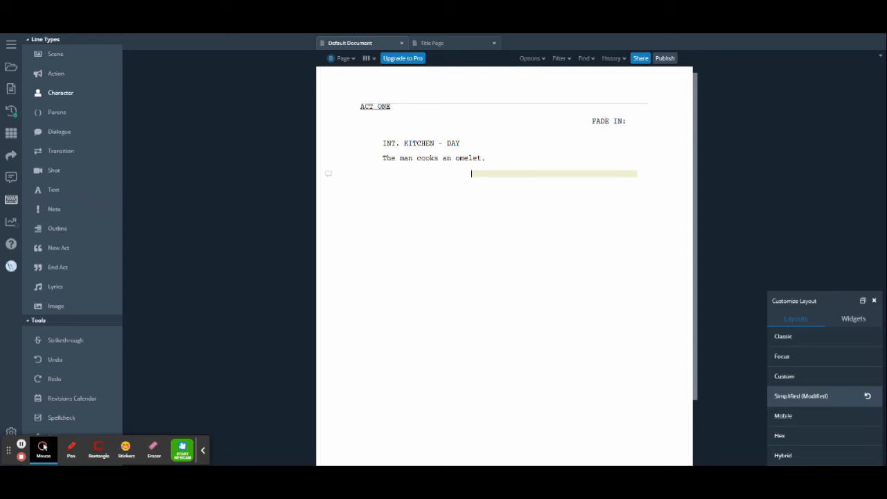
pyautogui.write('MAN')
pyautogui.press('Return')
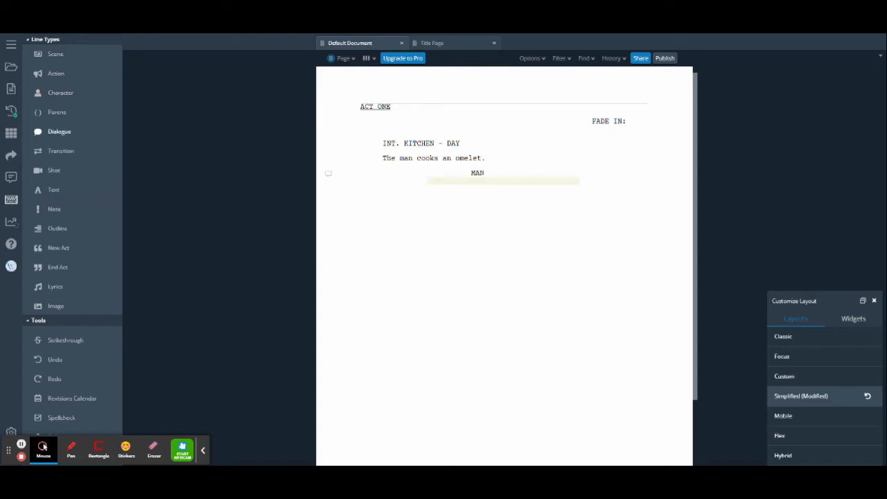
pyautogui.write('Great. I hate eggs.')
# Insert the parenthetical "(disgusted)" between the character name MAN and his dialogue.
pyautogui.click(484, 173)
pyautogui.press('Return')
pyautogui.write('(')
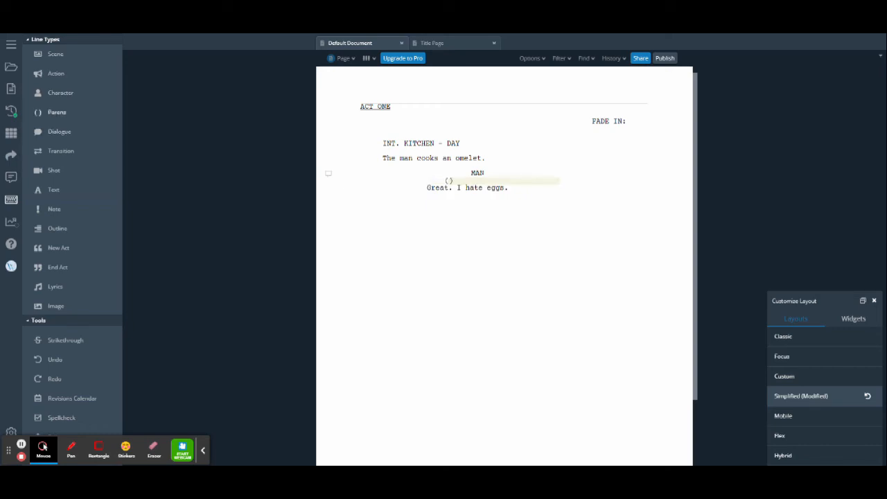
pyautogui.write('disgusted')
pyautogui.press('Down')
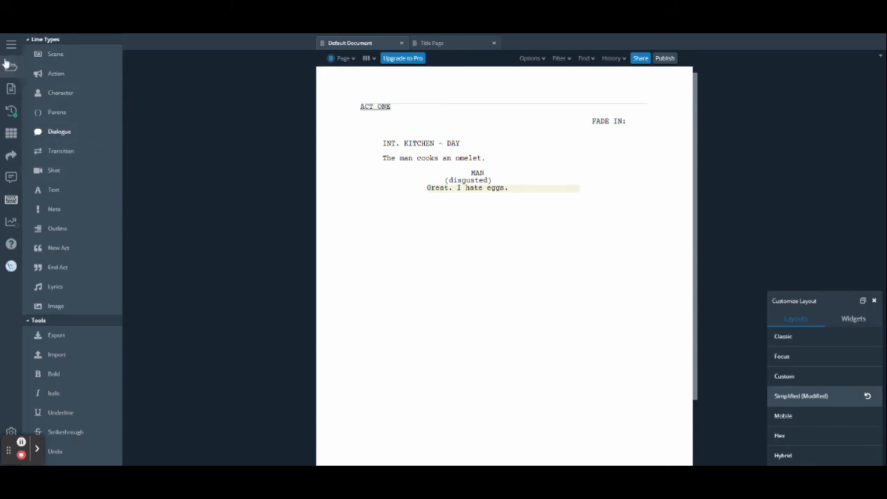
# View the line types and their shortcuts among the formatting options.
pyautogui.click(43, 109)
pyautogui.click(84, 115)
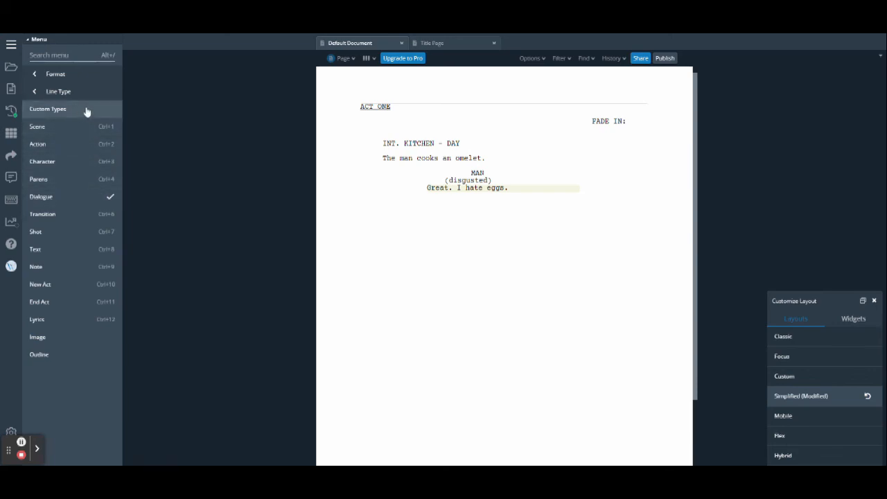
# Apply the Stageplay template to Default Document.
pyautogui.click(11, 89)
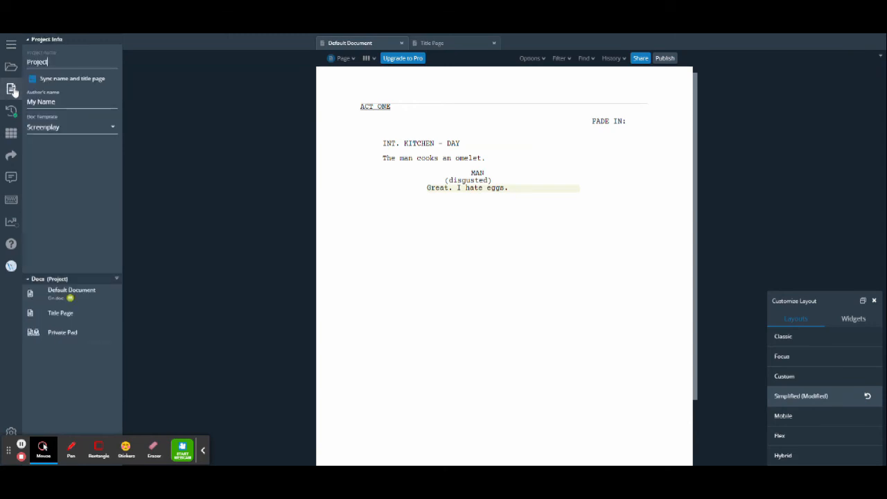
pyautogui.click(75, 129)
pyautogui.click(71, 142)
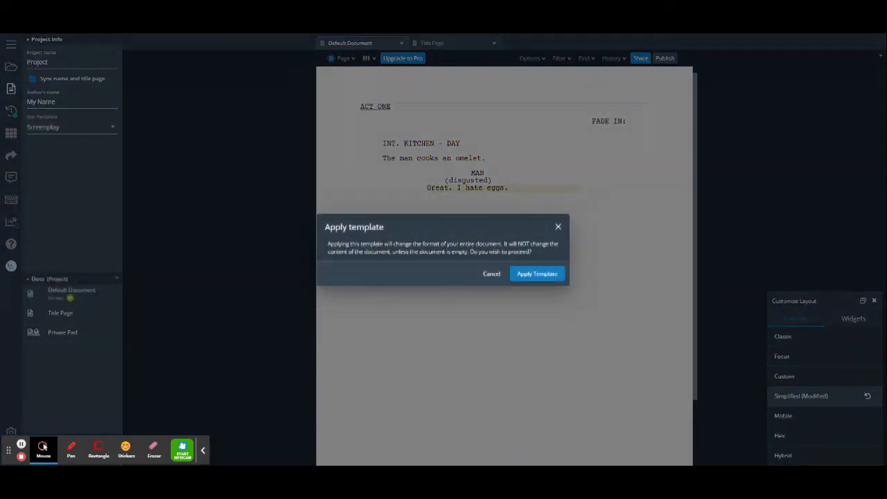
pyautogui.click(538, 273)
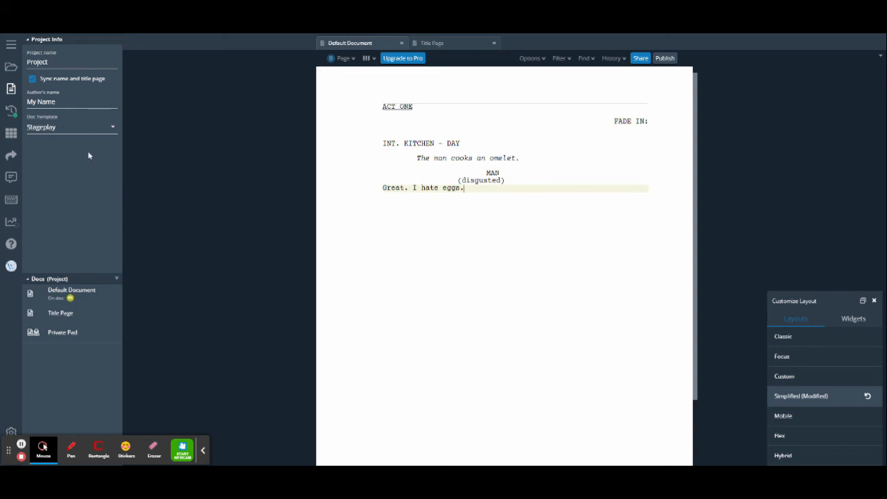
# Switch Default Document back to the Screenplay template.
pyautogui.click(85, 126)
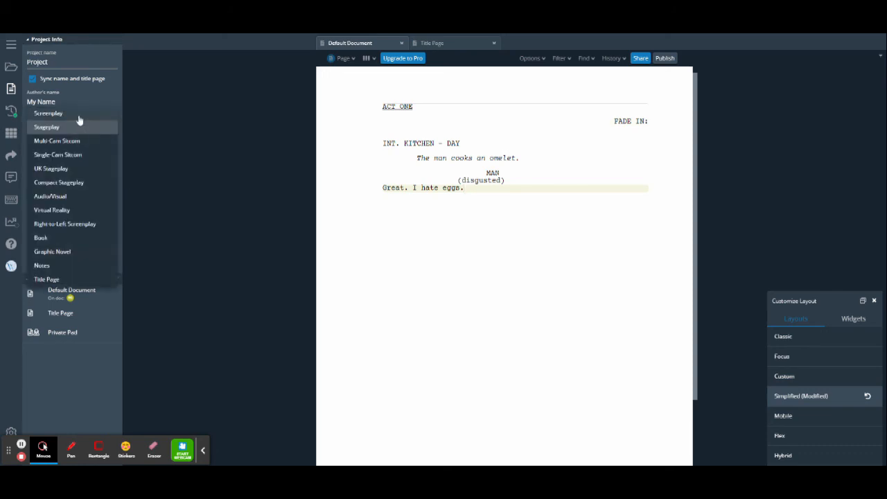
pyautogui.click(79, 125)
pyautogui.click(539, 282)
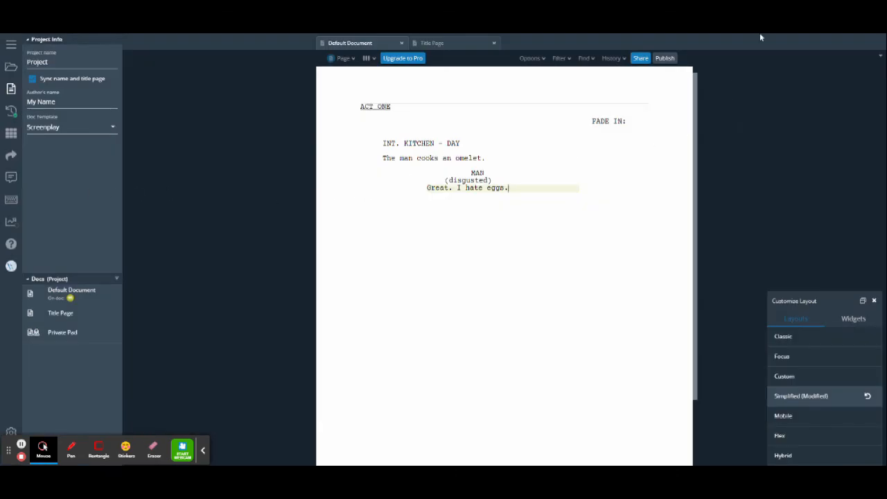
# Set up an export of the project as a PDF with Google Drive as the storage.
pyautogui.click(11, 202)
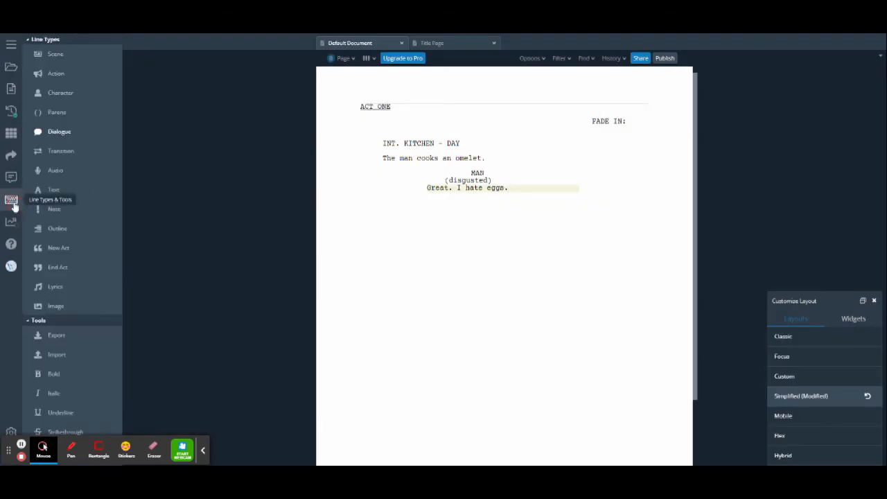
pyautogui.click(56, 336)
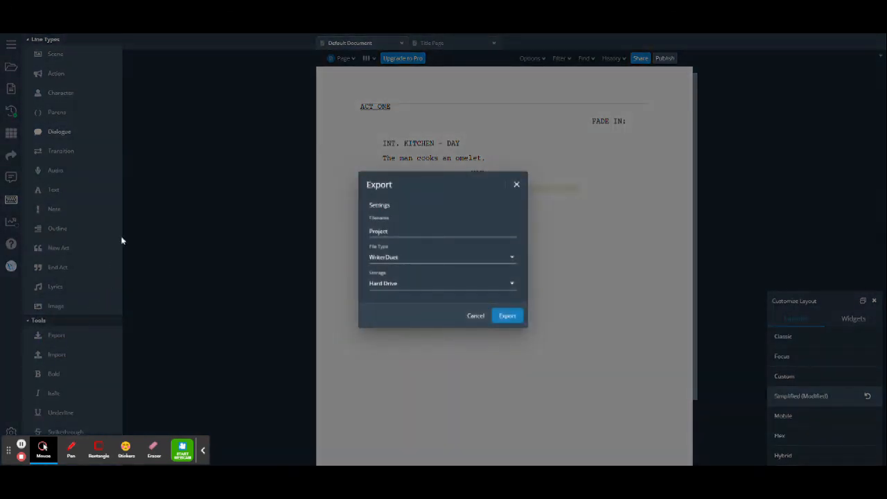
pyautogui.click(430, 259)
pyautogui.click(416, 276)
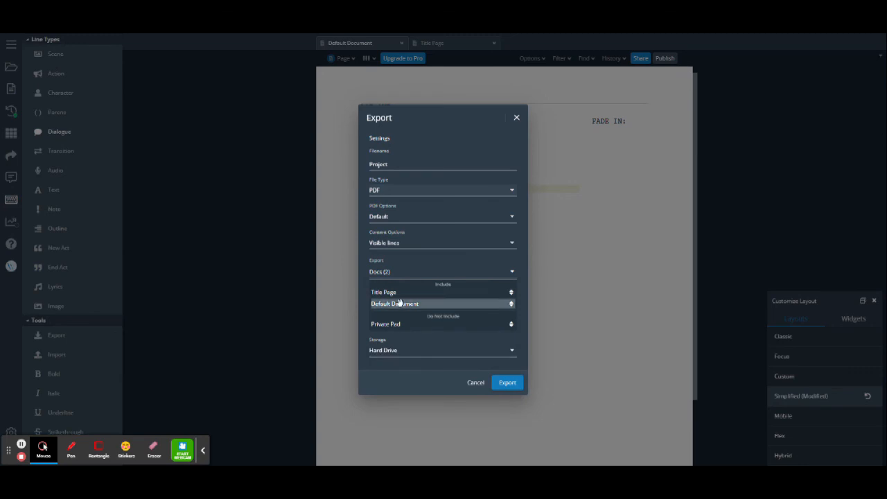
pyautogui.click(401, 352)
pyautogui.click(399, 392)
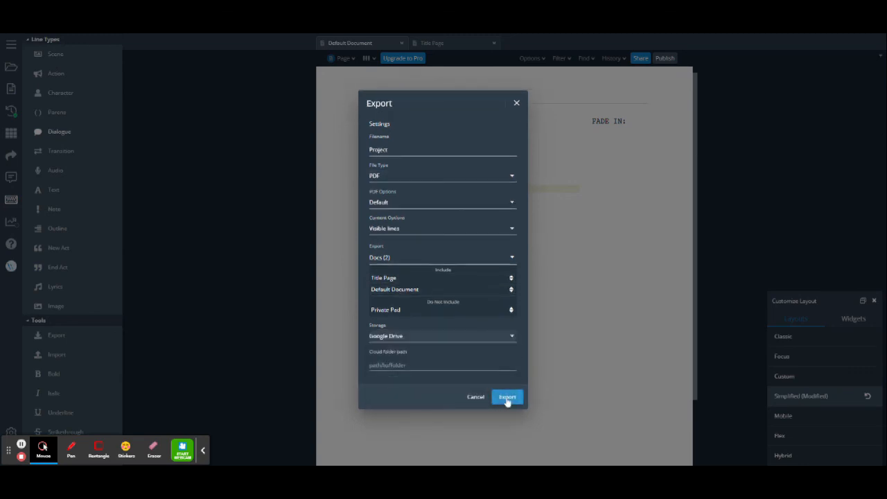